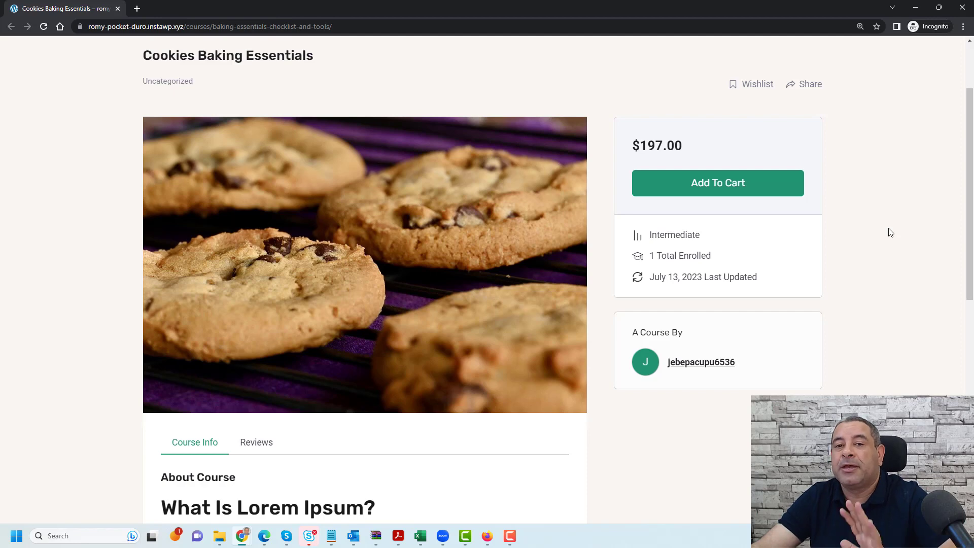
Add the $197.00 Cookies Baking Essentials course to the cart from its course page
scroll(893, 231, down, 7)
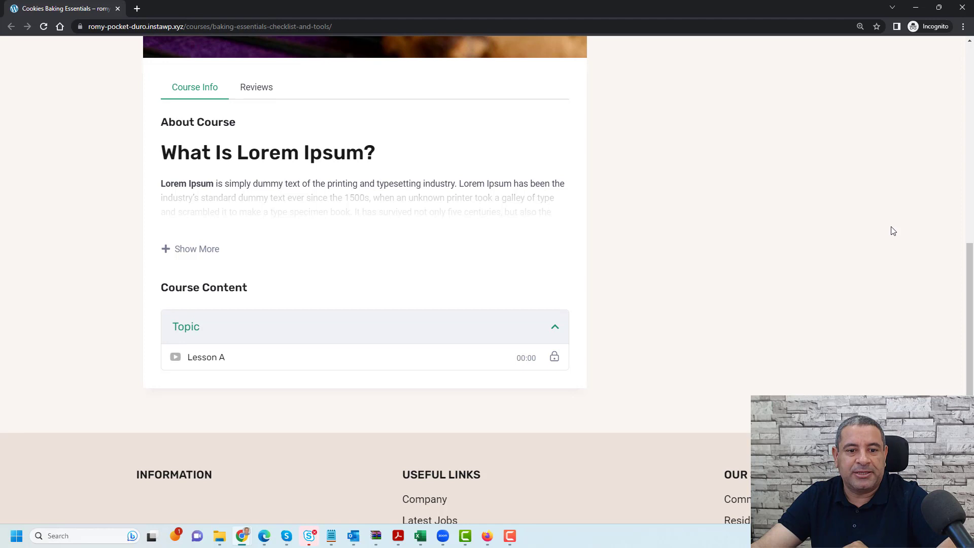
scroll(893, 231, up, 7)
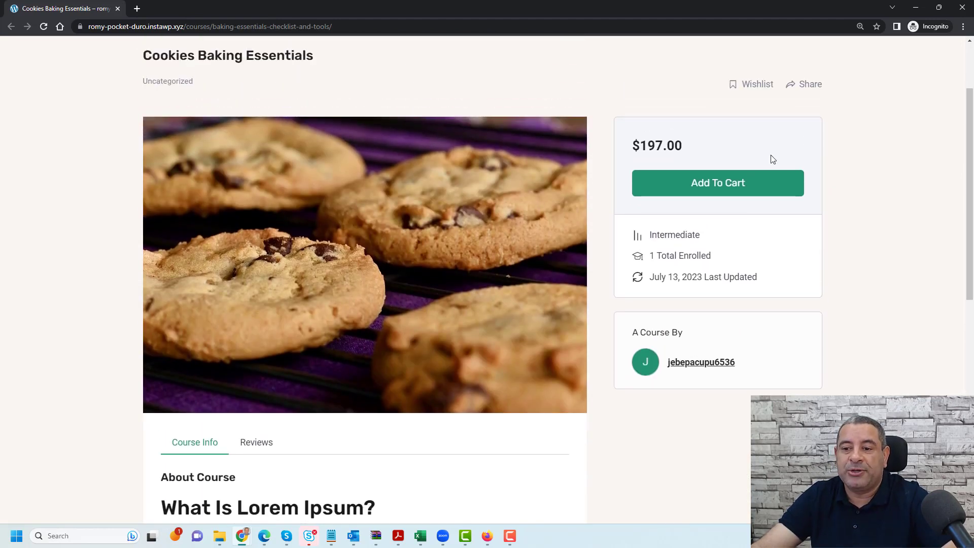
click(737, 183)
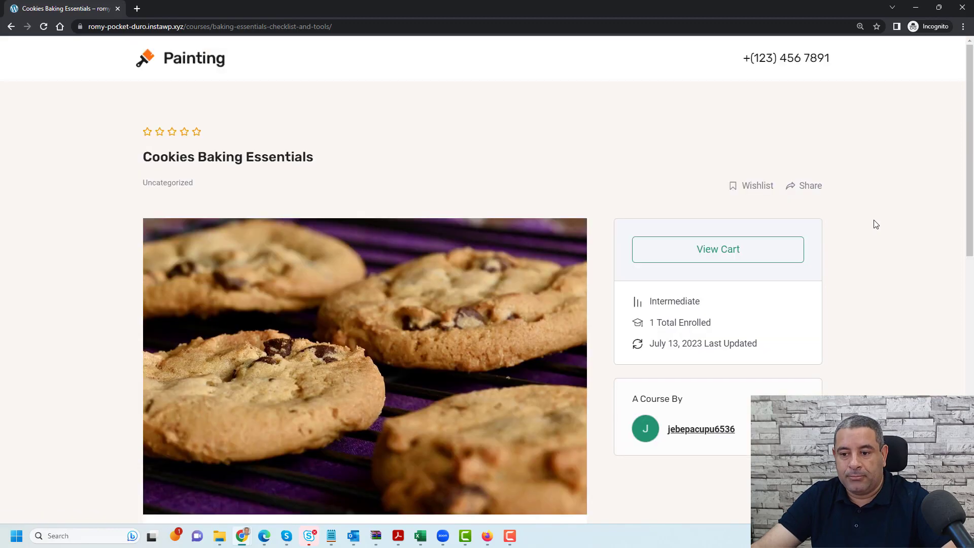
Open the cart, proceed to checkout, and review the form down to the Cash on delivery payment option
click(759, 255)
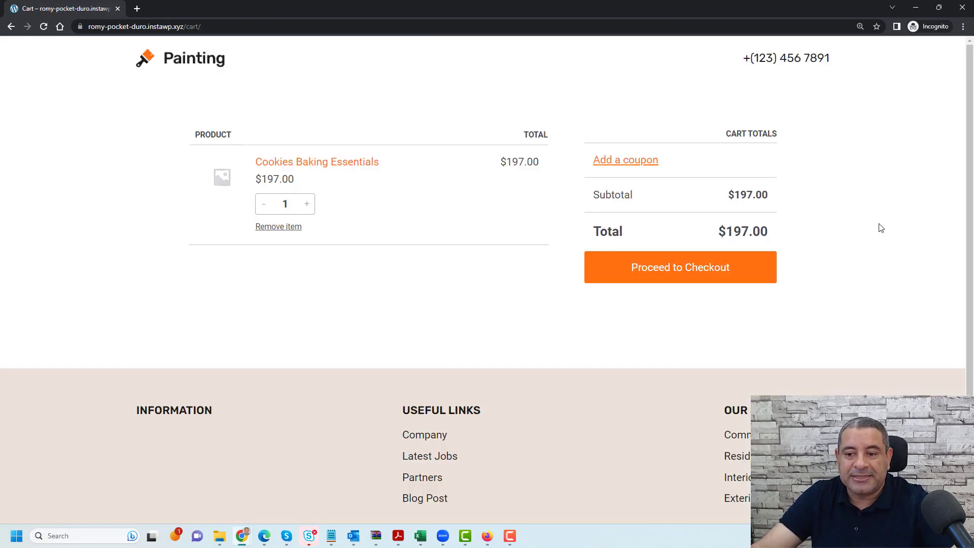
click(650, 272)
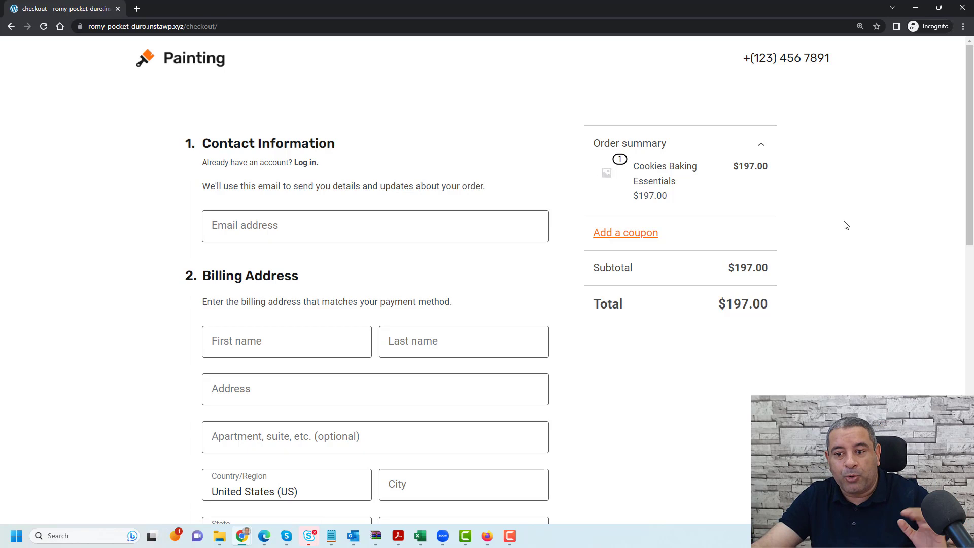
scroll(561, 257, down, 2)
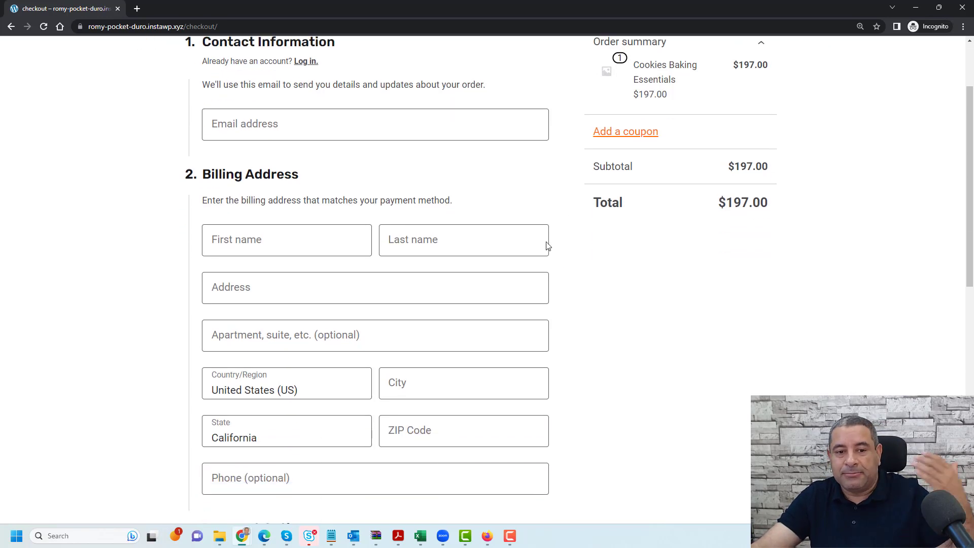
scroll(326, 187, down, 7)
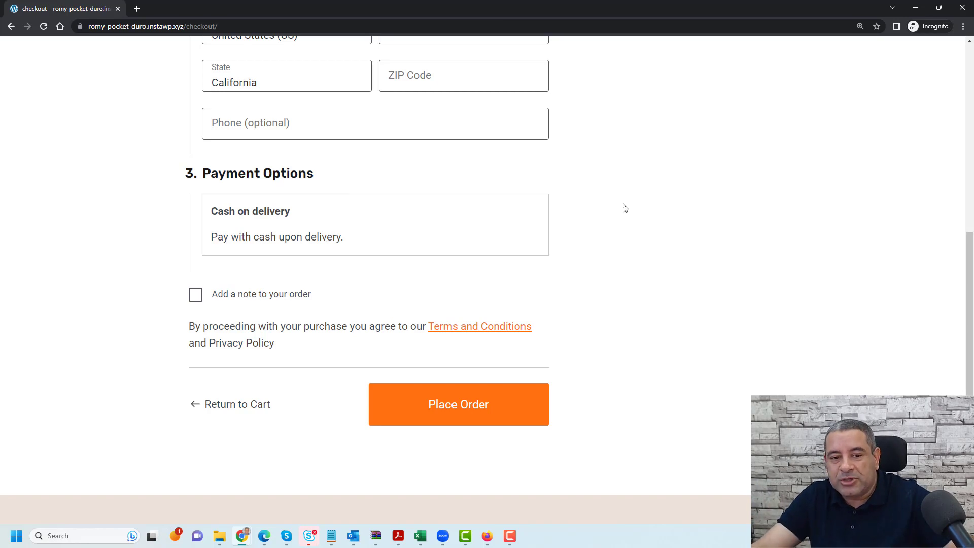
scroll(629, 203, up, 9)
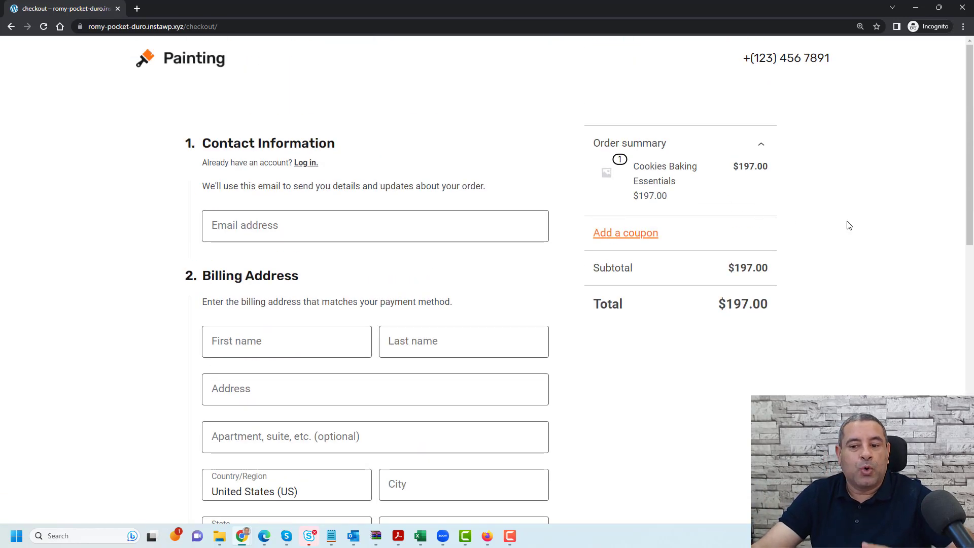
scroll(854, 224, down, 9)
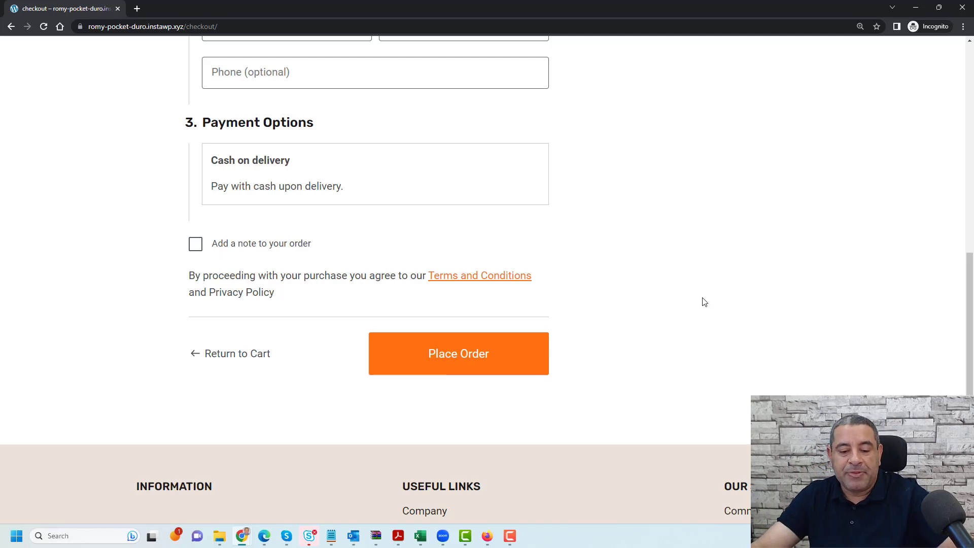
Switch to the admin Courses window and open Settings > General in a new tab
mouse_move(242, 539)
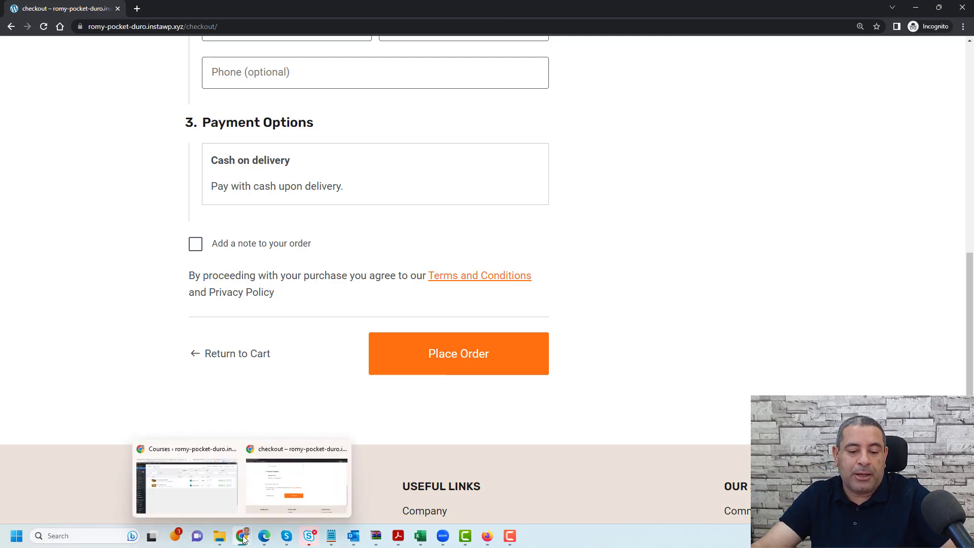
click(179, 487)
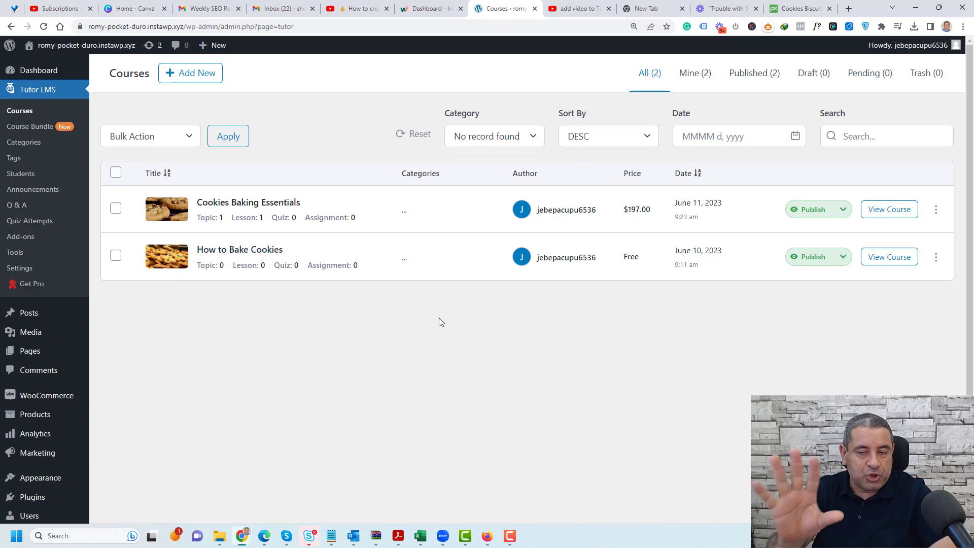
scroll(283, 324, down, 2)
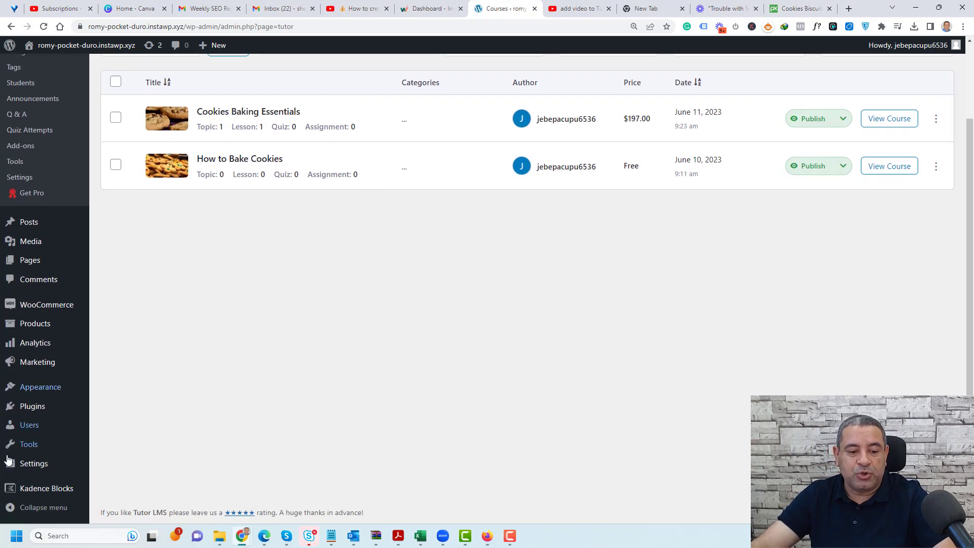
mouse_move(26, 461)
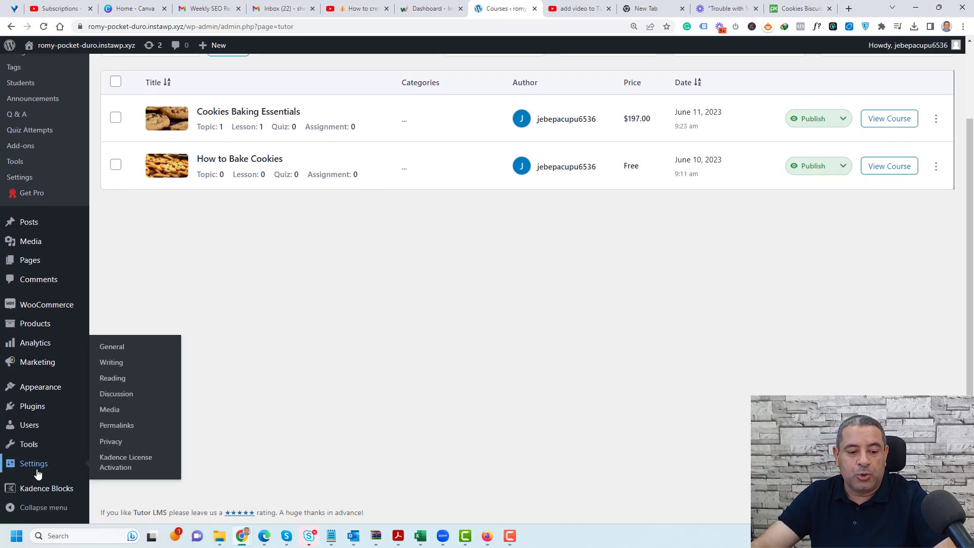
right_click(114, 357)
click(135, 362)
click(518, 5)
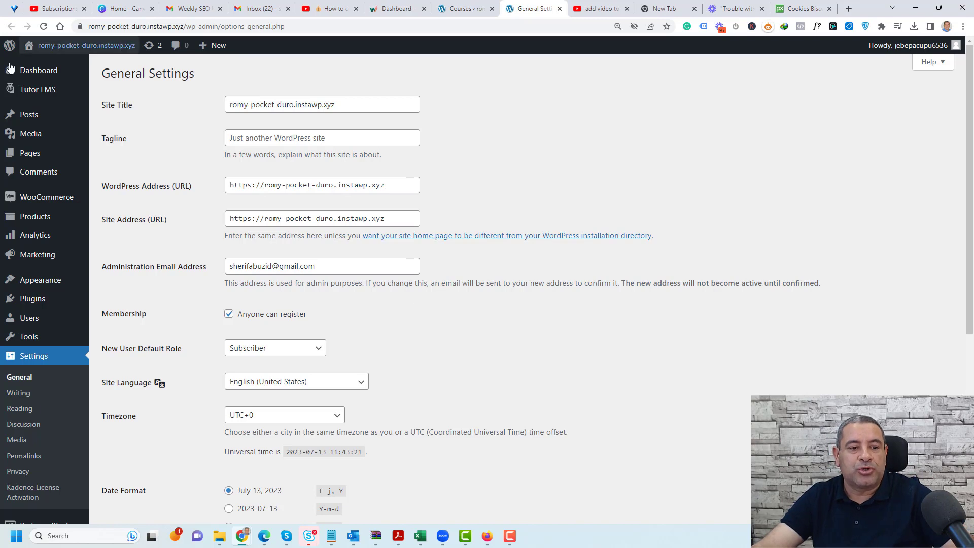
mouse_move(31, 91)
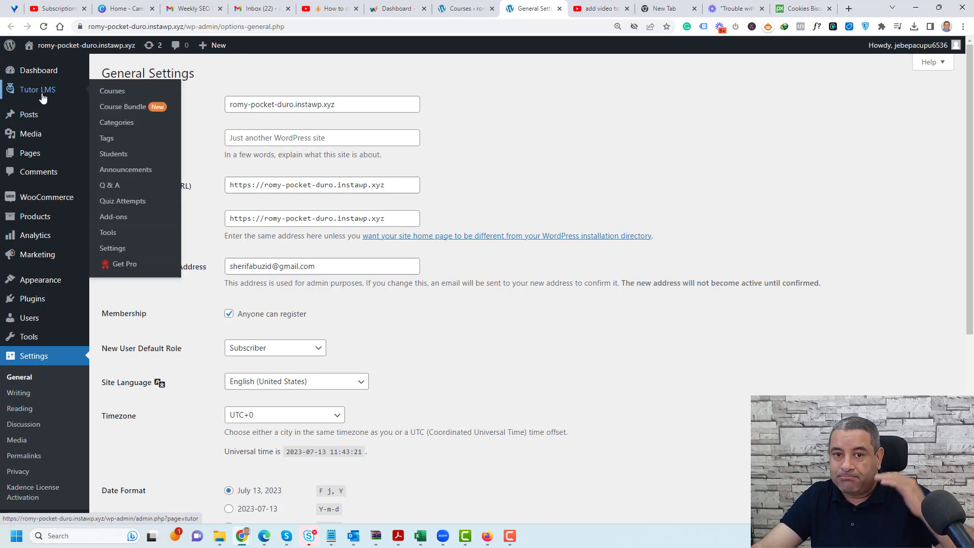
Open Tutor LMS settings in a new tab, set the Monetization eCommerce engine to WooCommerce, and save
right_click(123, 258)
click(122, 259)
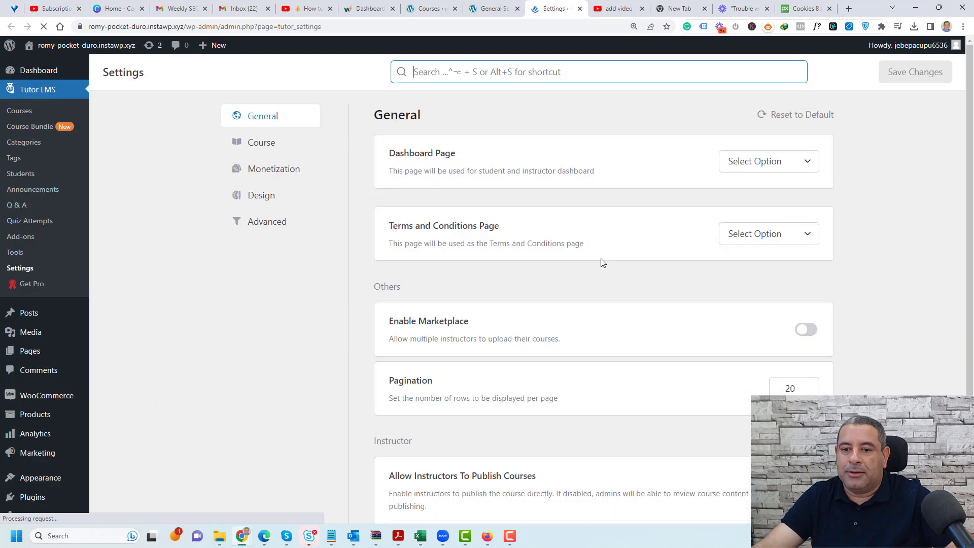
click(290, 169)
click(802, 193)
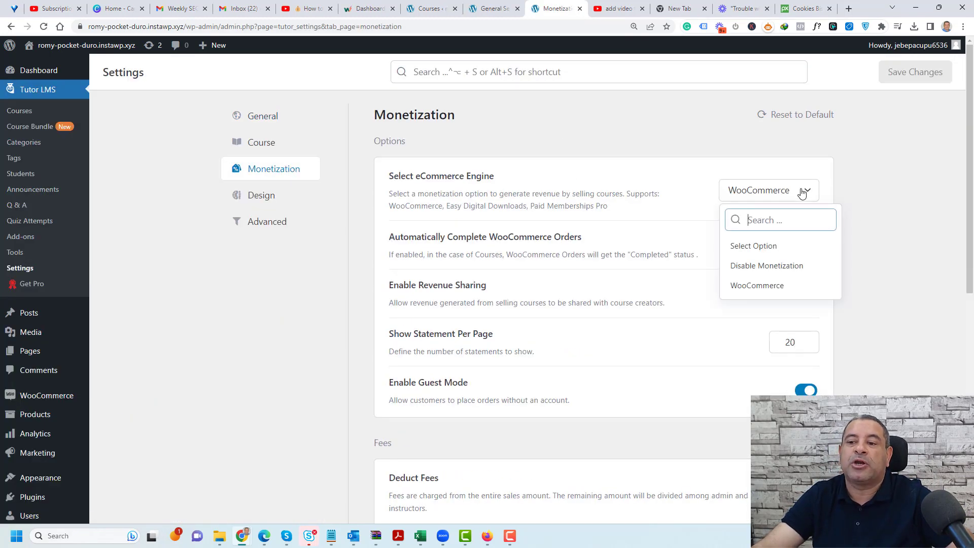
click(784, 287)
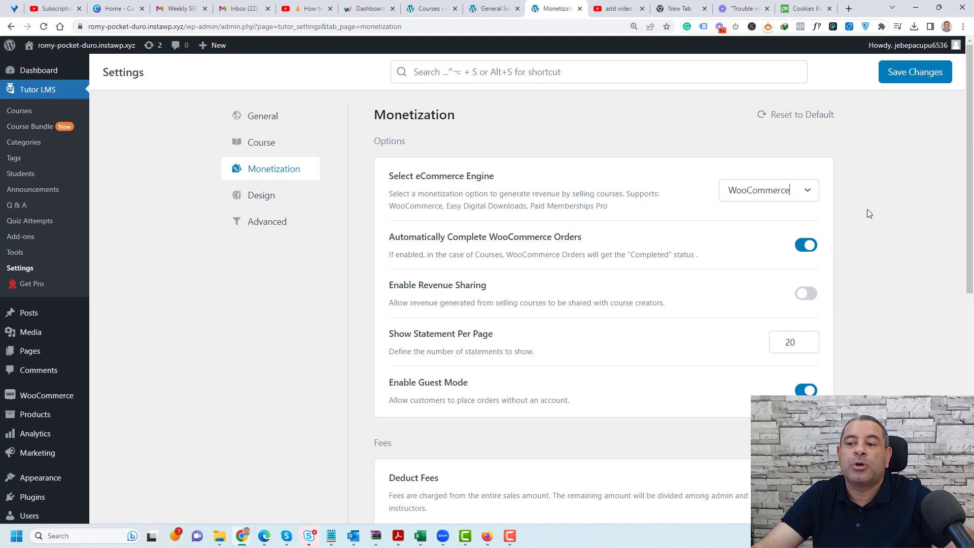
scroll(869, 213, down, 2)
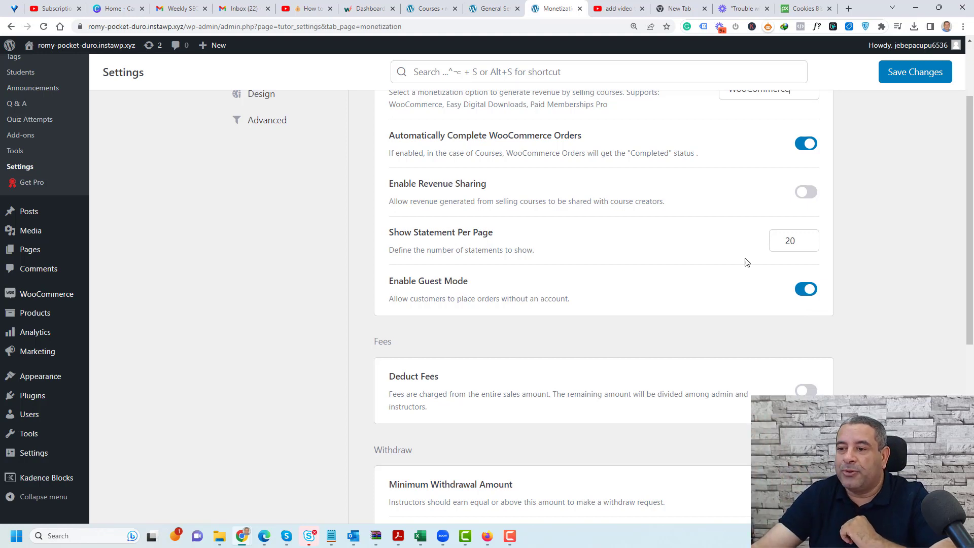
click(923, 72)
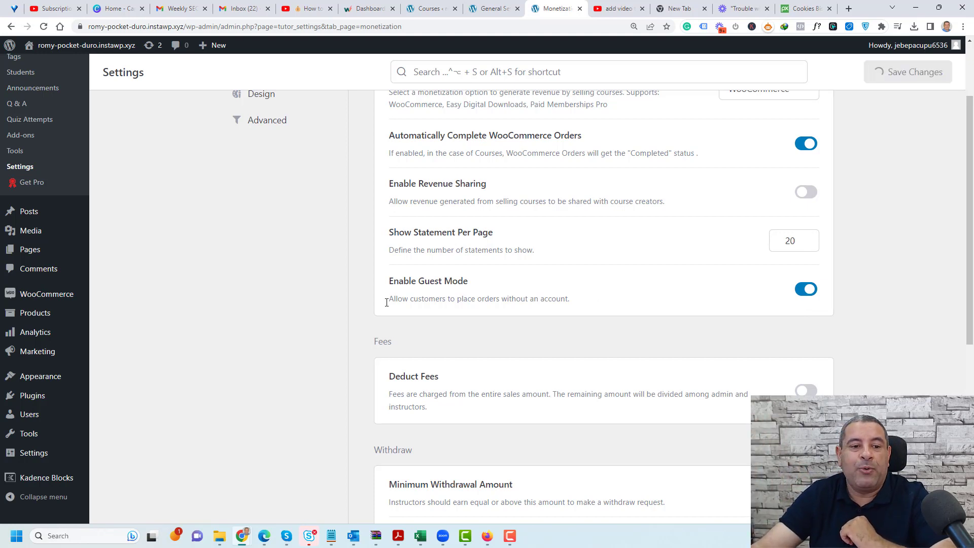
scroll(386, 302, up, 2)
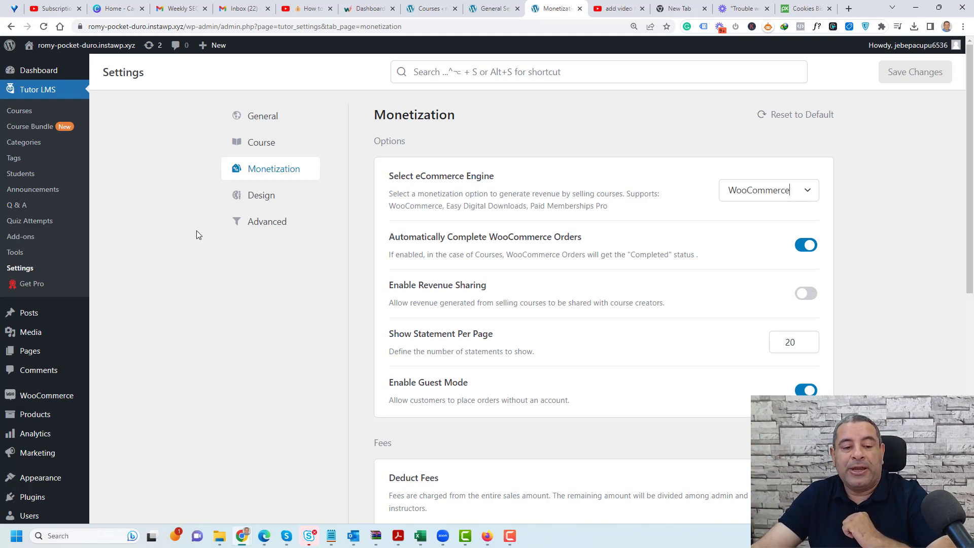
scroll(197, 230, down, 1)
Start a new WooCommerce product named New Cookies Course with a cookies product image
mouse_move(37, 365)
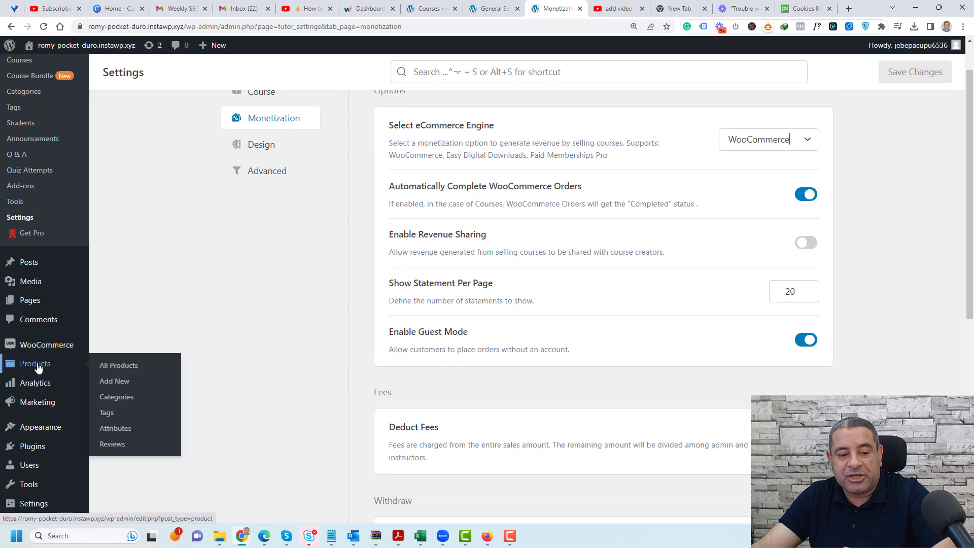
click(127, 387)
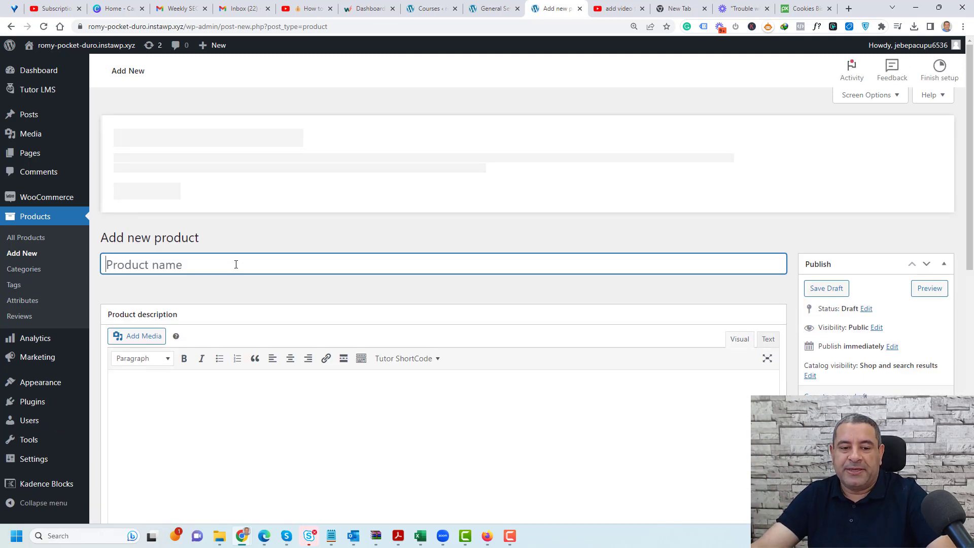
scroll(274, 239, down, 2)
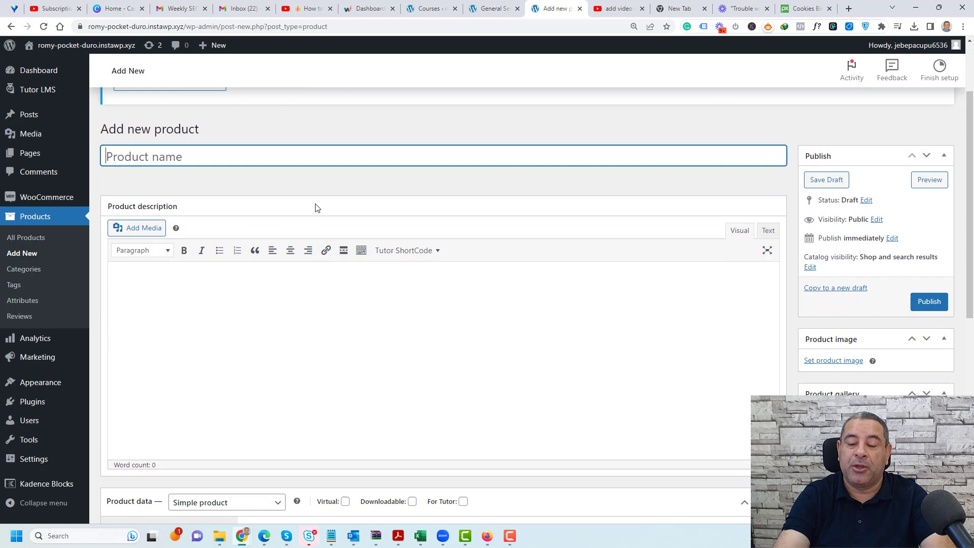
text(New Cookies Course)
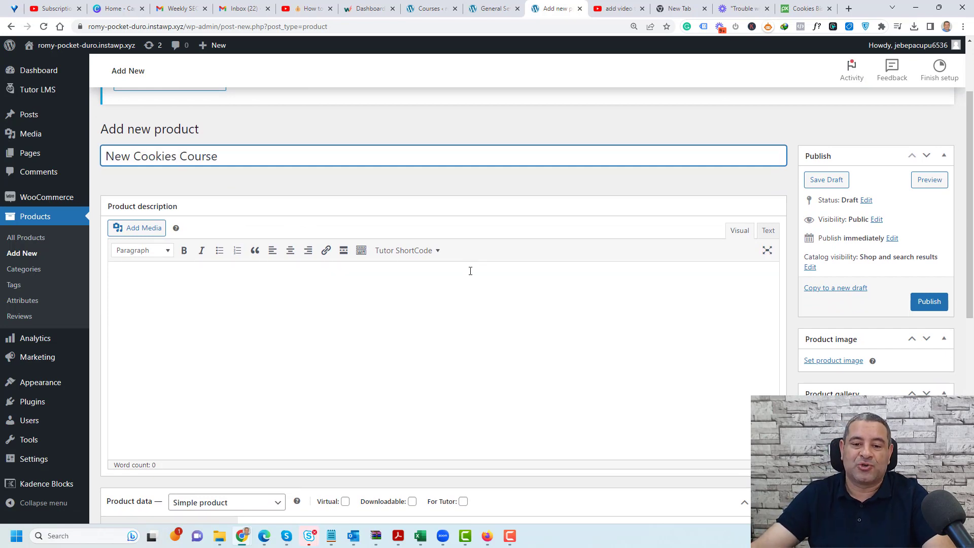
scroll(470, 271, down, 3)
click(834, 209)
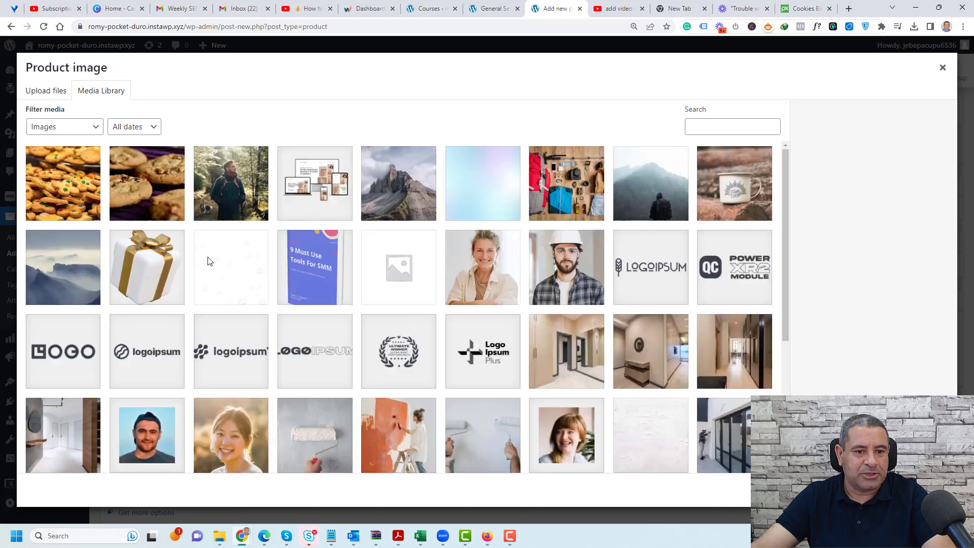
click(73, 192)
key(Escape)
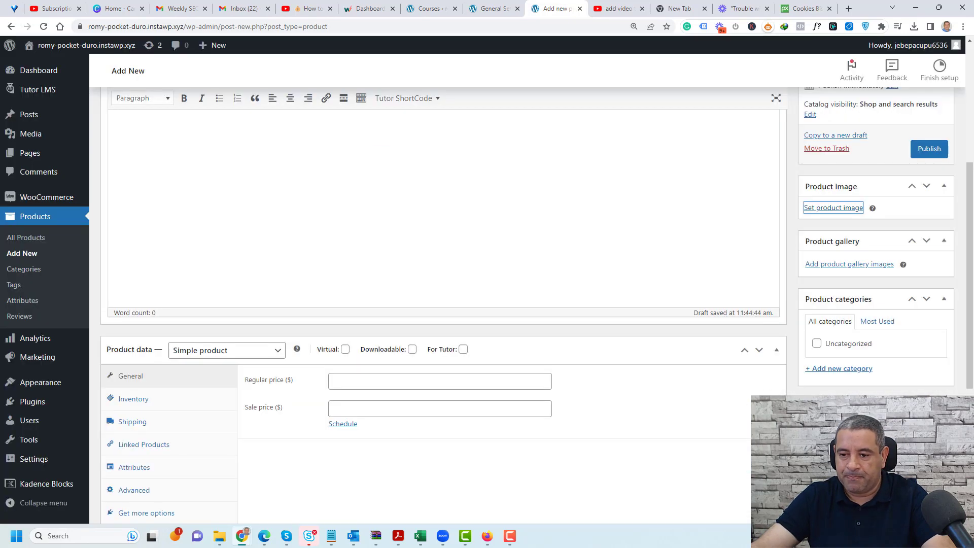
Set the regular price to 197, tick For Tutor and Virtual, and publish the product
scroll(529, 315, down, 4)
click(386, 178)
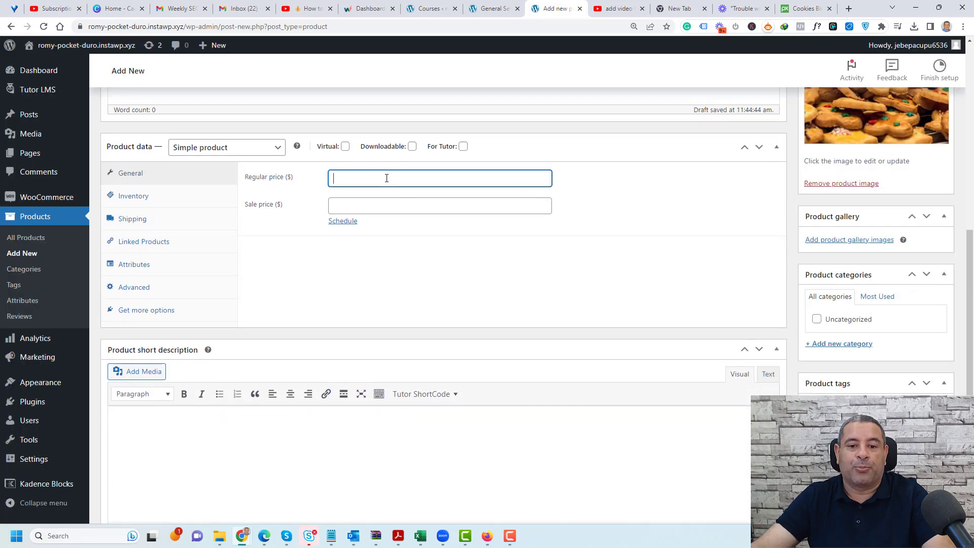
text(197)
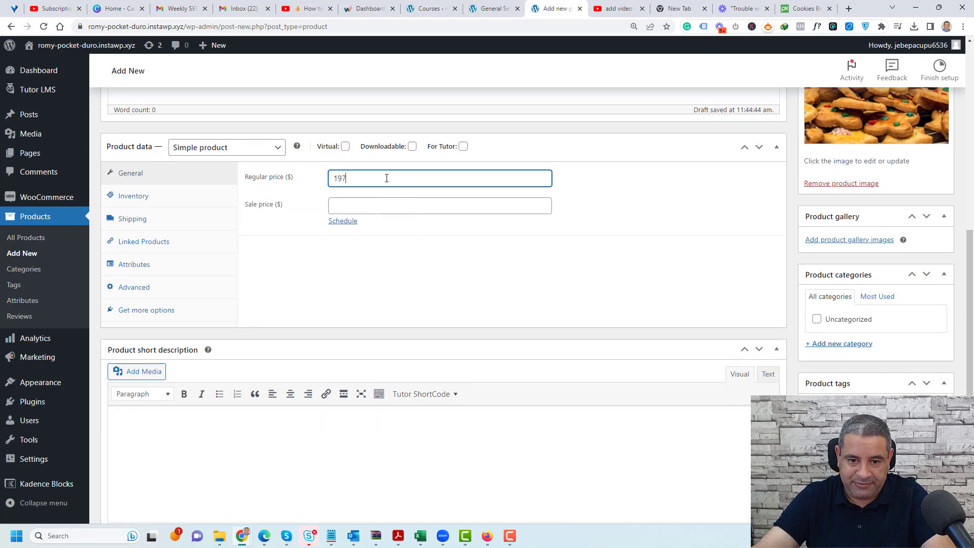
click(463, 146)
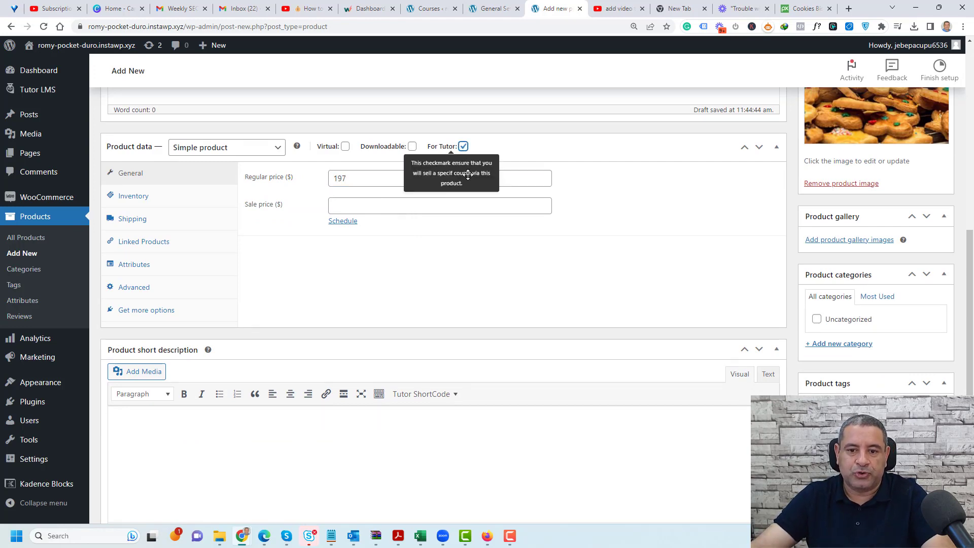
click(346, 147)
scroll(424, 283, up, 5)
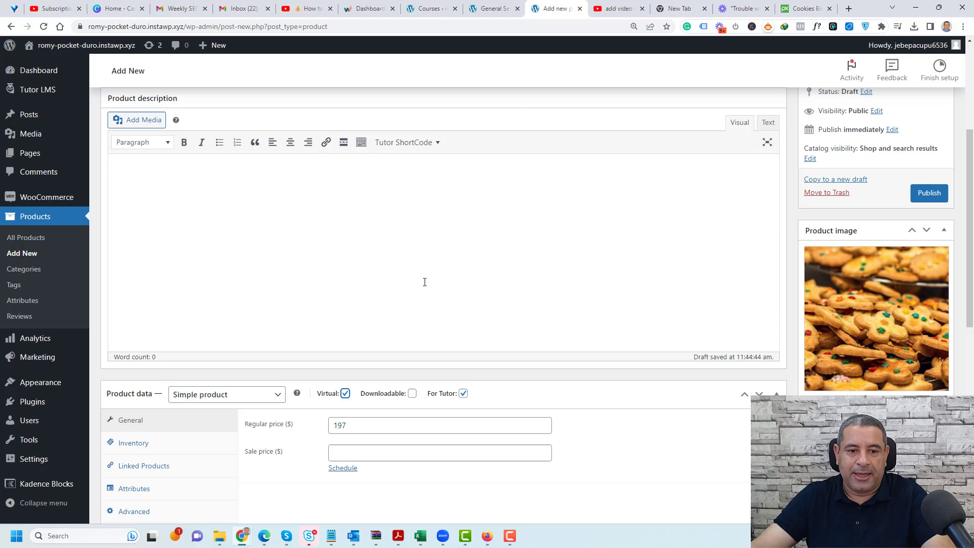
scroll(425, 283, down, 7)
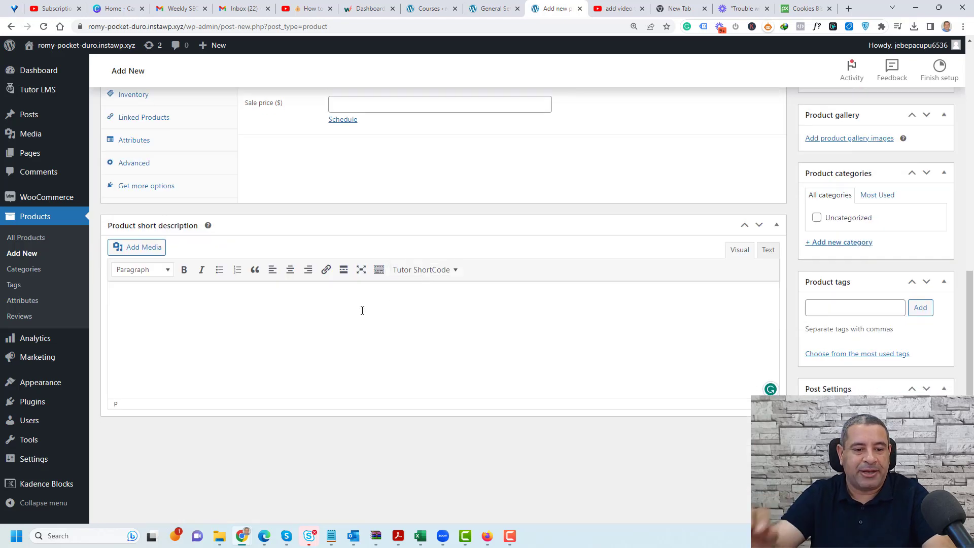
scroll(385, 307, up, 6)
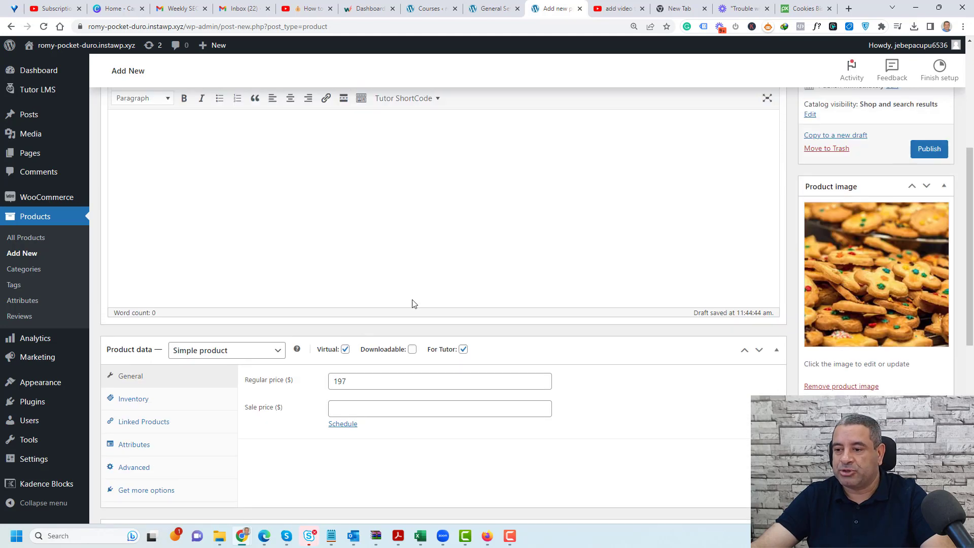
click(929, 150)
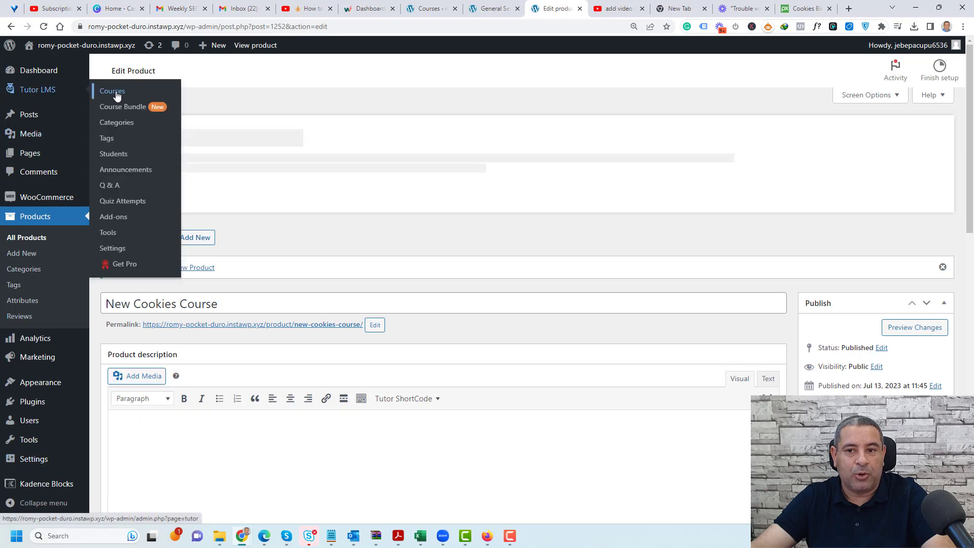
Open the How to Bake Cookies course editor in a new tab from Tutor LMS Courses
click(116, 94)
click(927, 257)
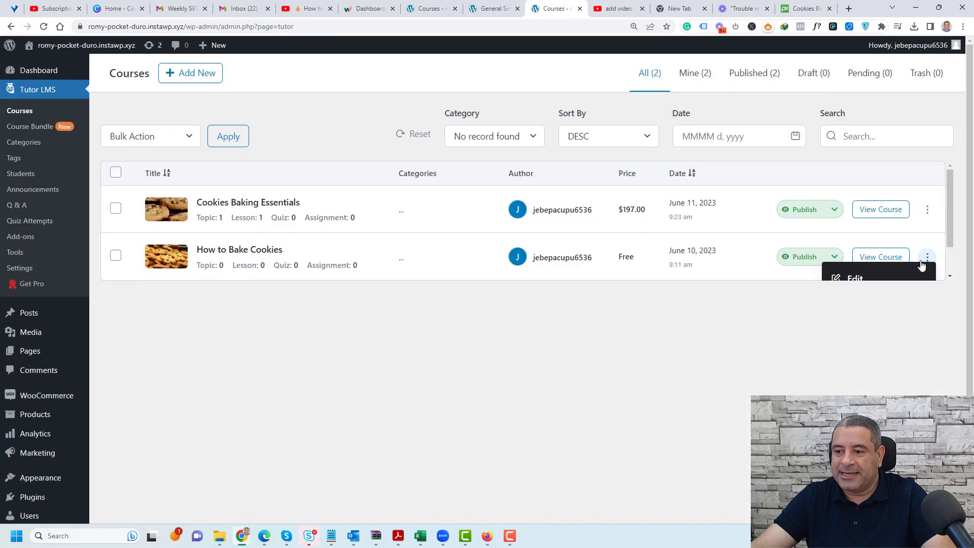
right_click(855, 280)
click(792, 286)
key(ctrl+Tab)
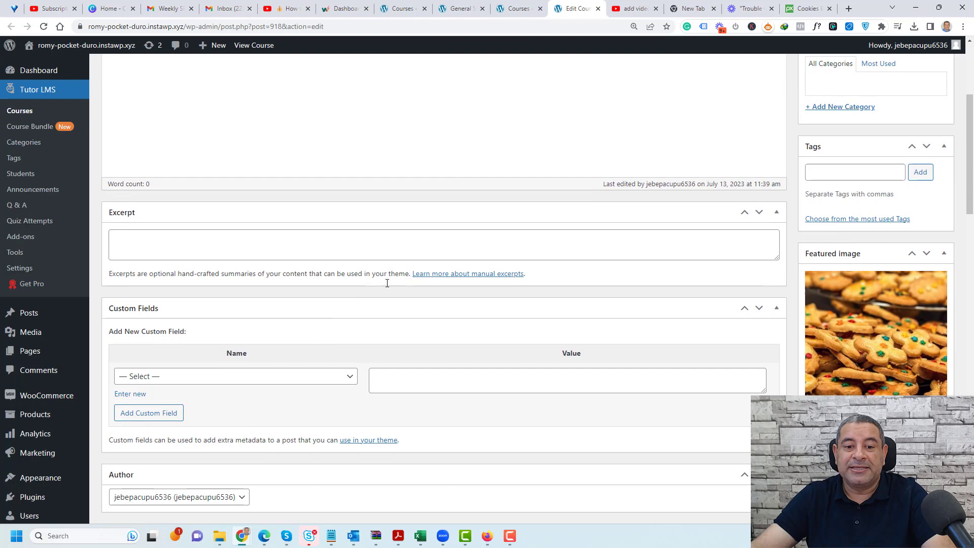
Select New Cookies Course as the course's linked product and update the course
scroll(386, 283, down, 10)
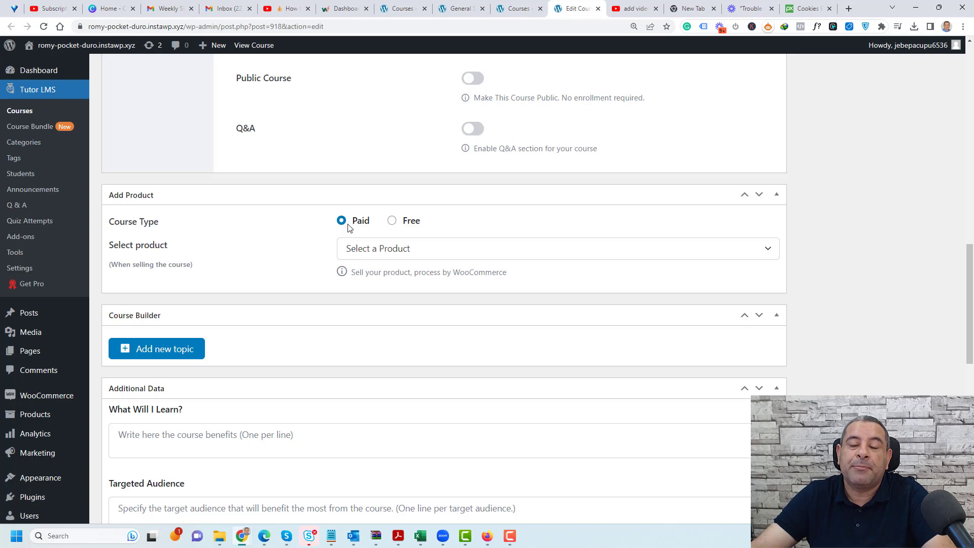
click(374, 253)
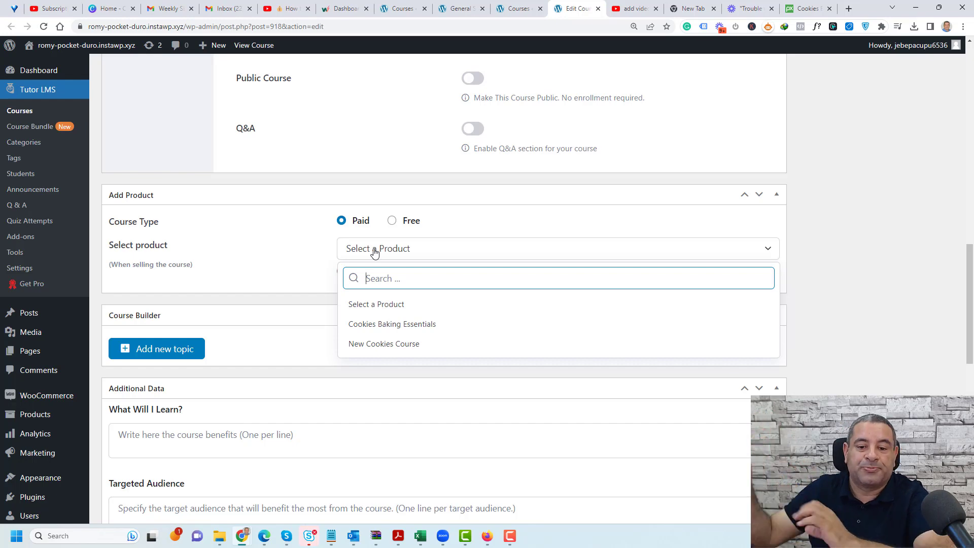
click(413, 350)
scroll(893, 268, up, 15)
scroll(897, 259, up, 5)
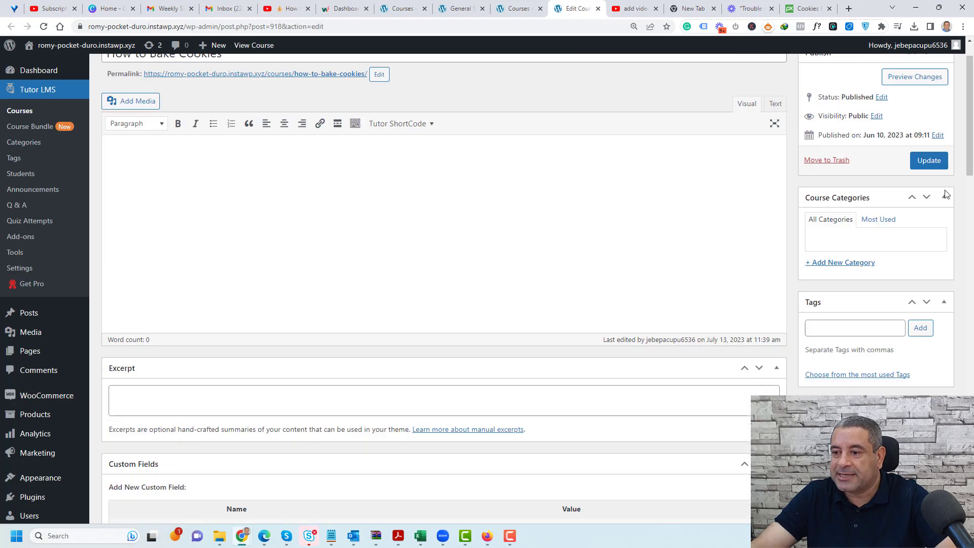
click(928, 209)
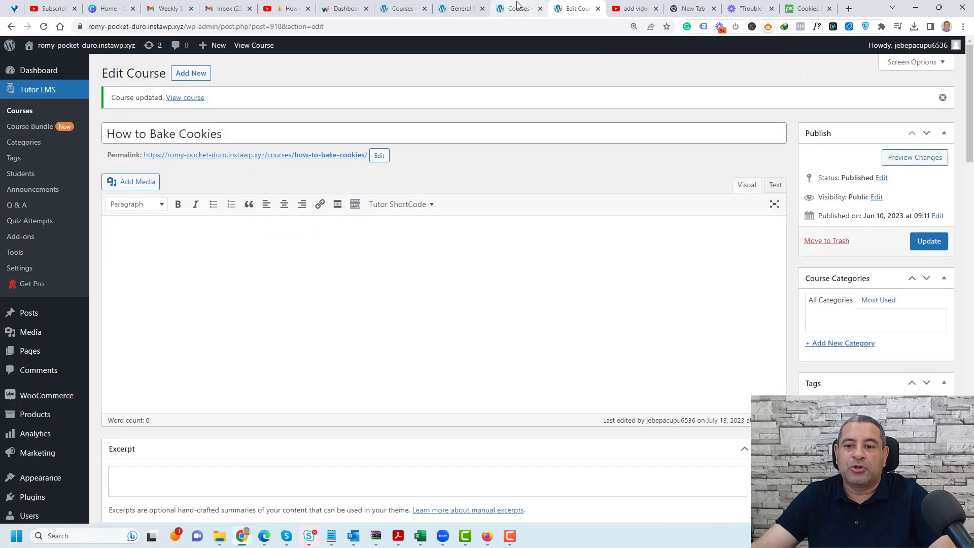
Reload the Courses list and open the How to Bake Cookies course page in a private window
click(510, 8)
click(43, 26)
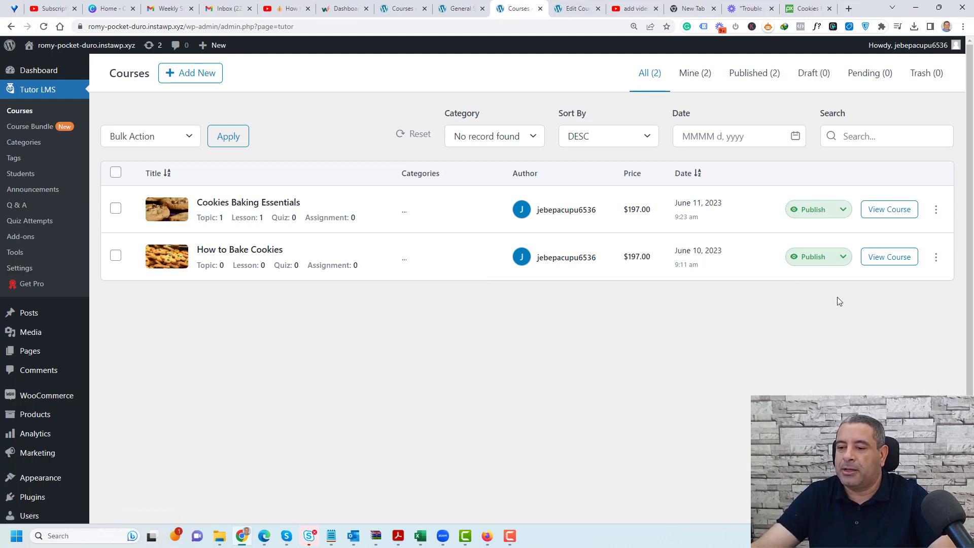
right_click(875, 264)
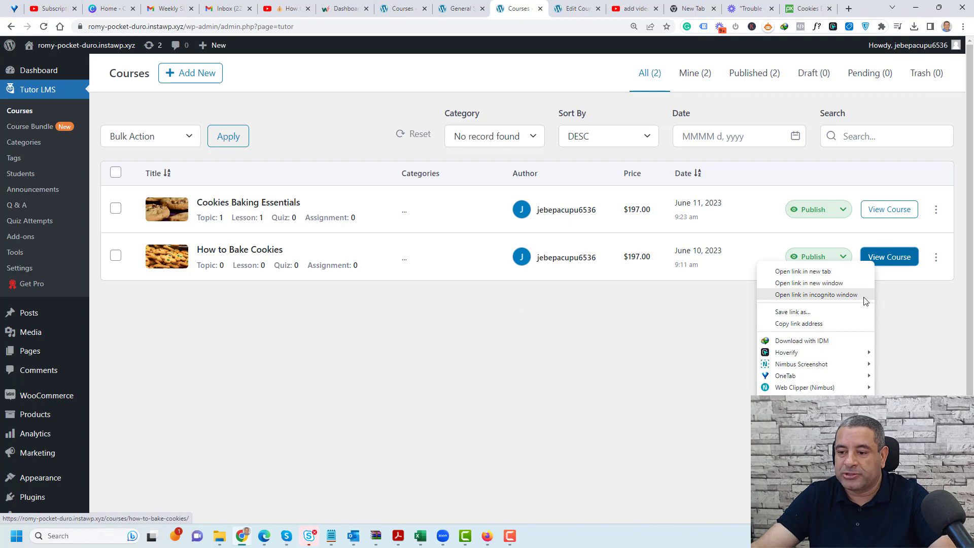
click(866, 296)
Add the course to the cart and proceed to checkout with New Cookies Course at $197.00
scroll(604, 256, down, 7)
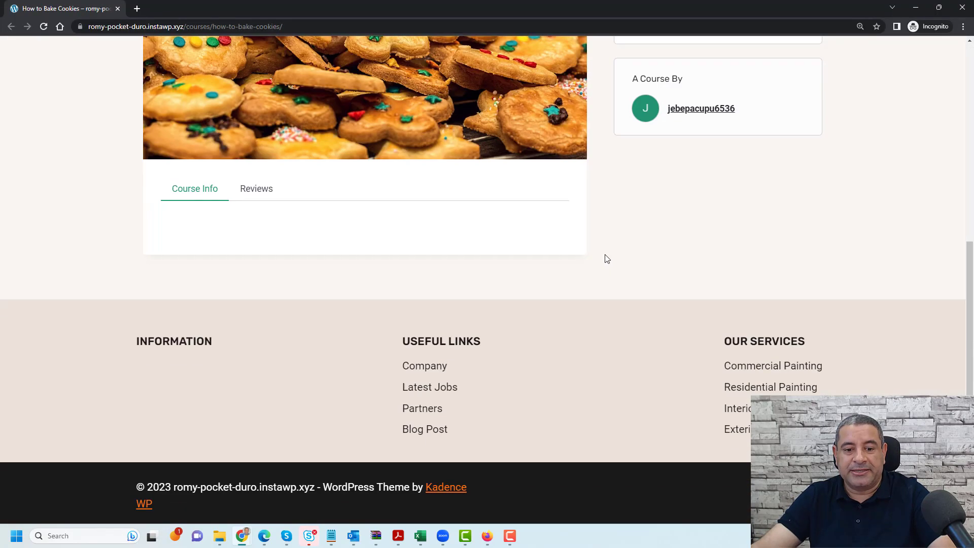
scroll(606, 258, up, 6)
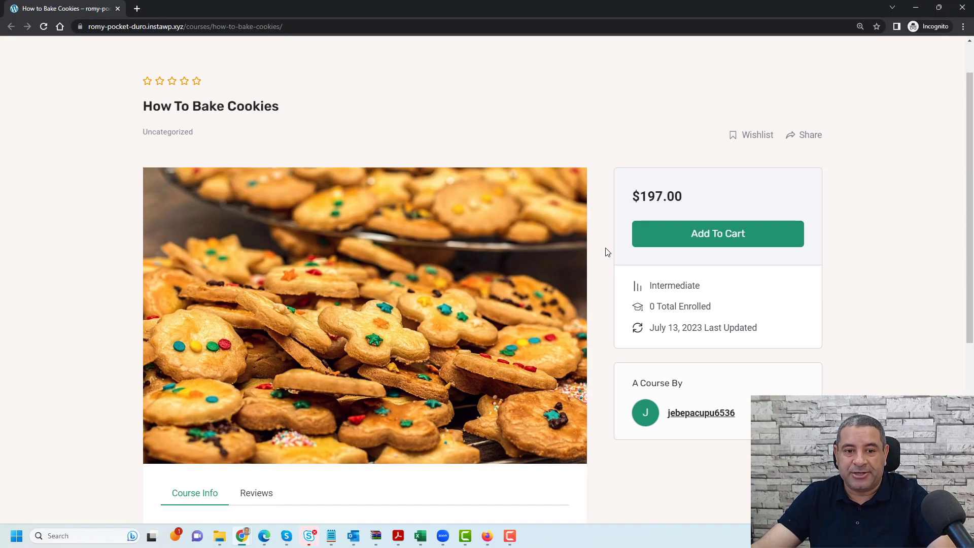
click(725, 243)
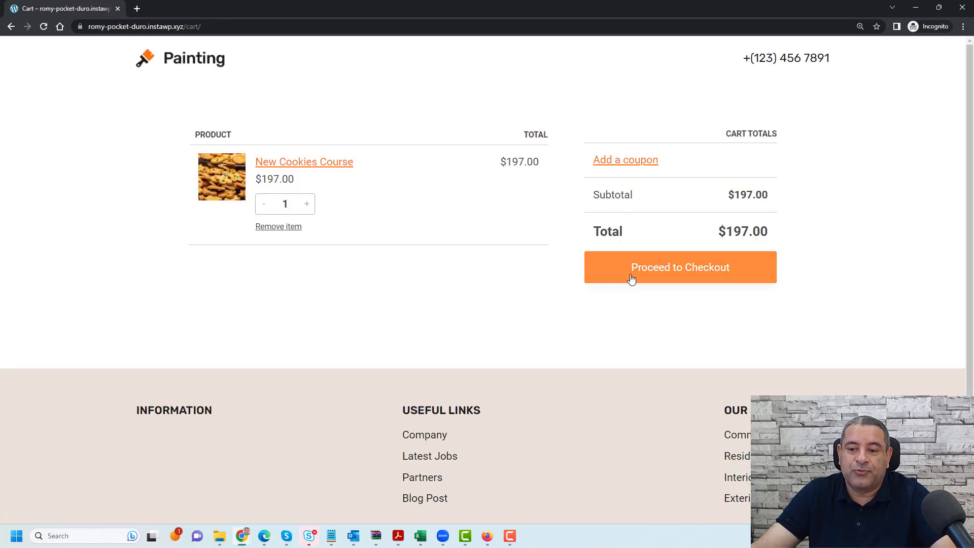
click(631, 278)
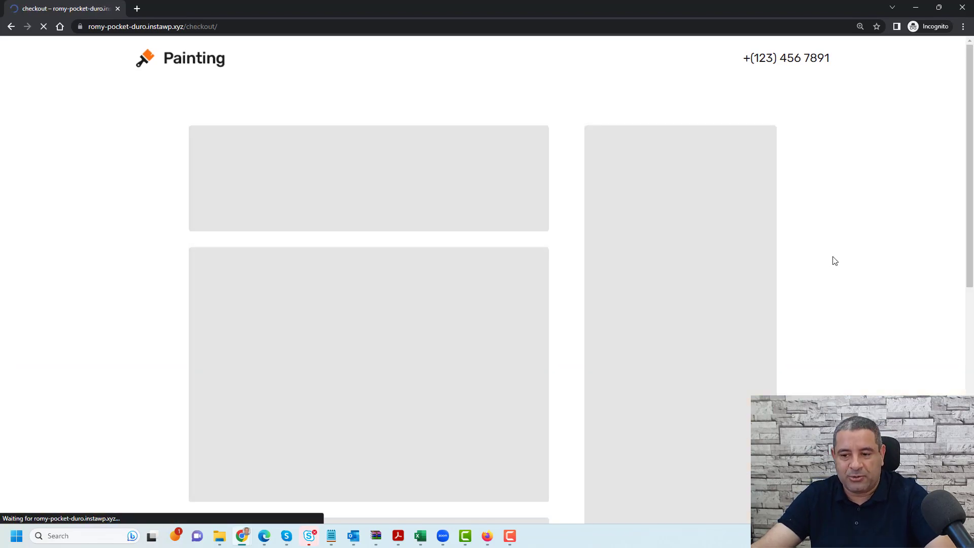